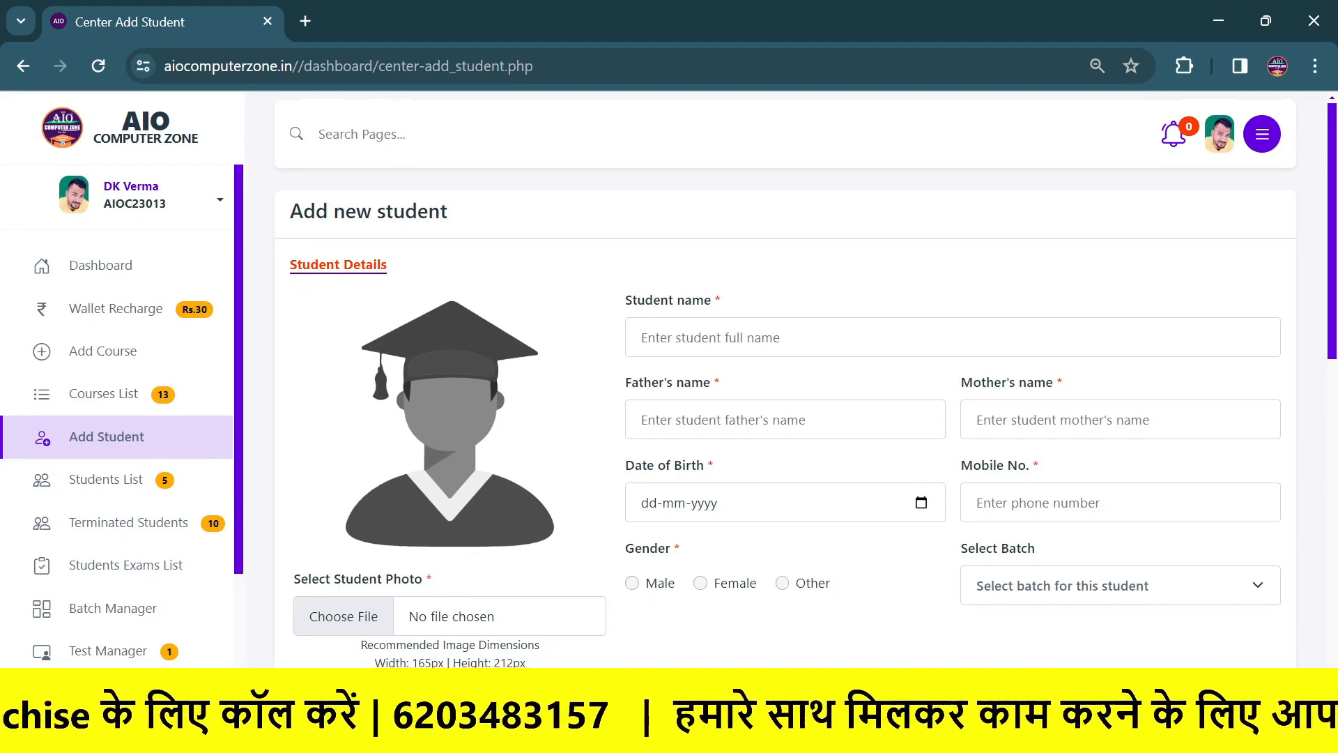
Enter 6000 as the course fee in the new student form
{"action": "scroll", "coordinate": [981, 430], "scroll_direction": "down", "scroll_amount": 10}
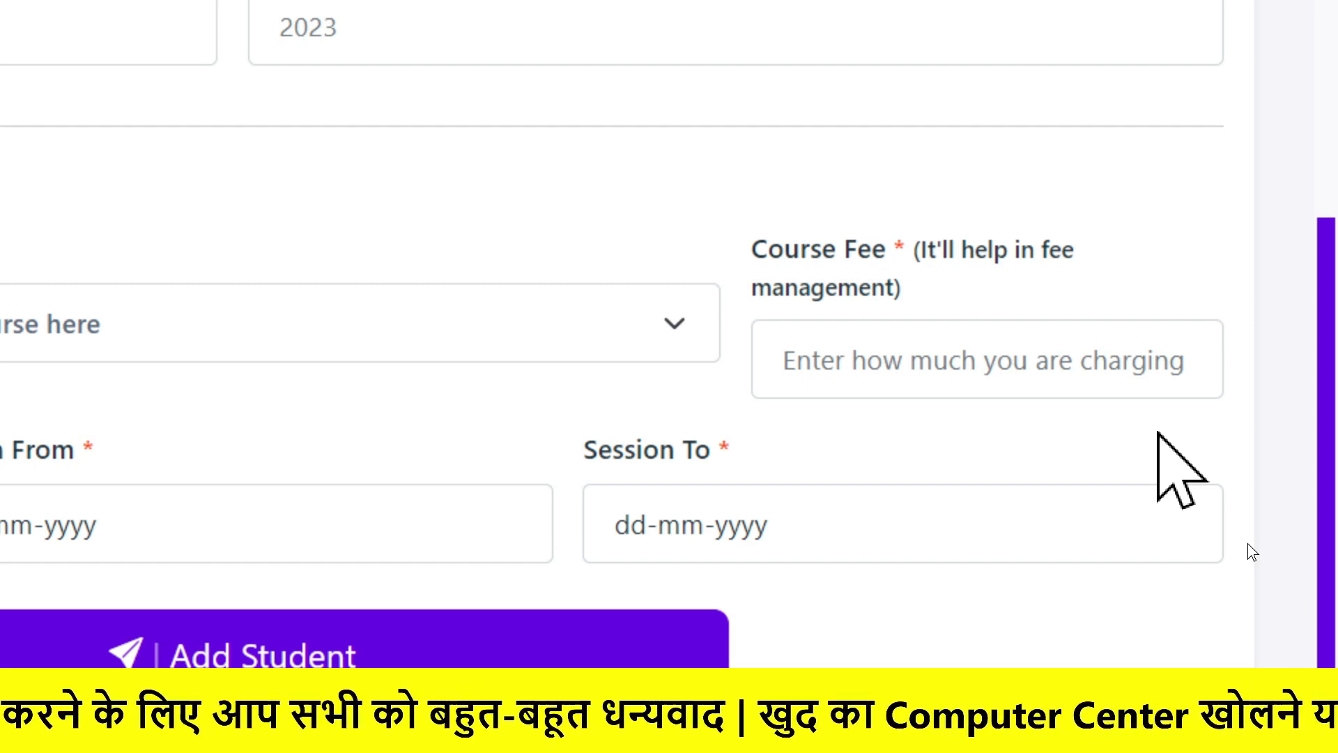
{"action": "left_click", "coordinate": [837, 348]}
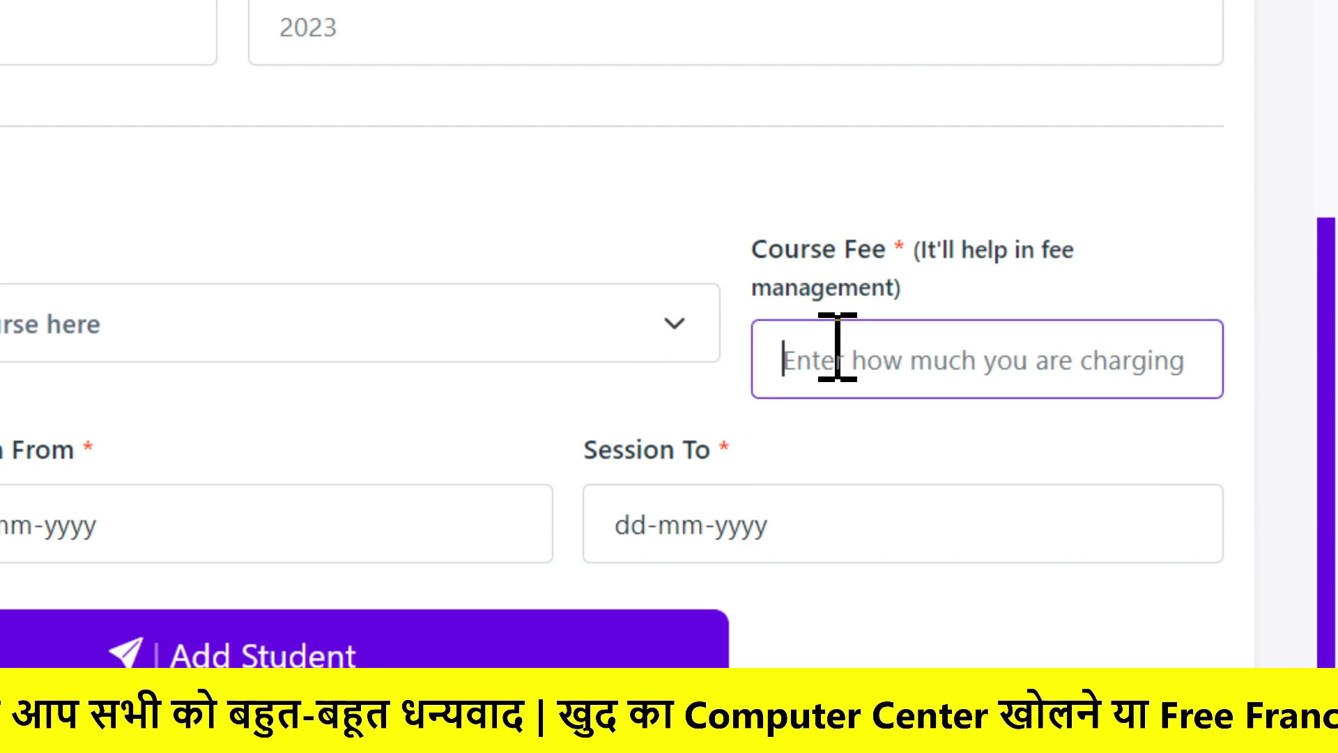
{"action": "type", "text": "6020"}
{"action": "key", "text": "BackSpace"}
{"action": "key", "text": "BackSpace"}
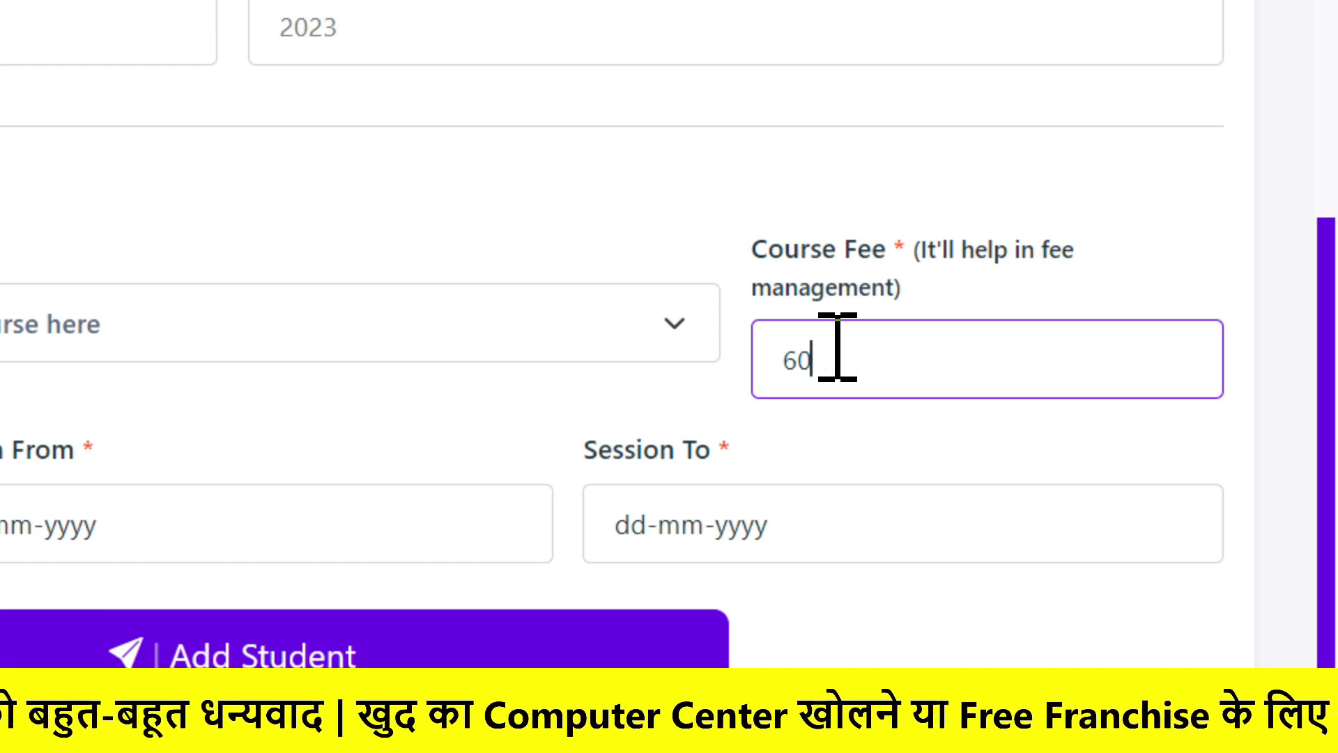
{"action": "type", "text": "00"}
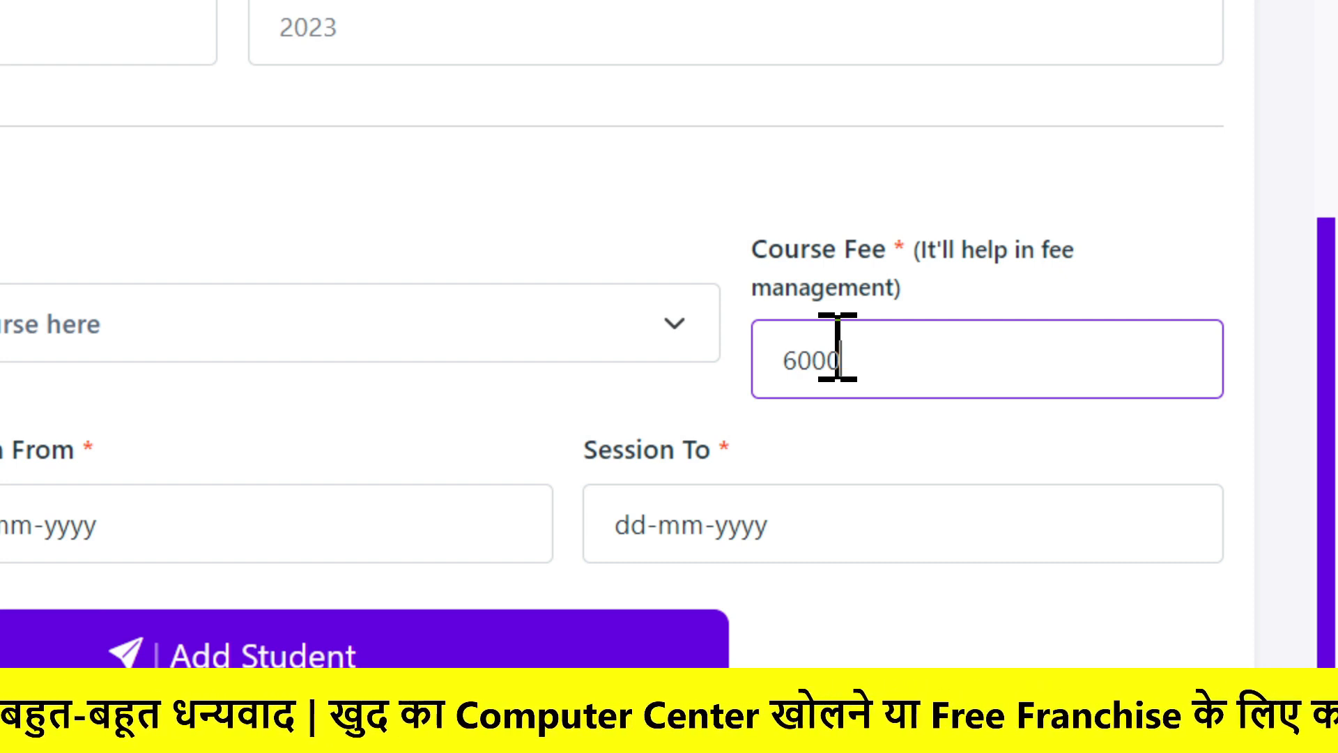
Clear the course fee in the new student form and enter 2000 instead
{"action": "key", "text": "BackSpace"}
{"action": "key", "text": "BackSpace"}
{"action": "key", "text": "BackSpace"}
{"action": "key", "text": "BackSpace"}
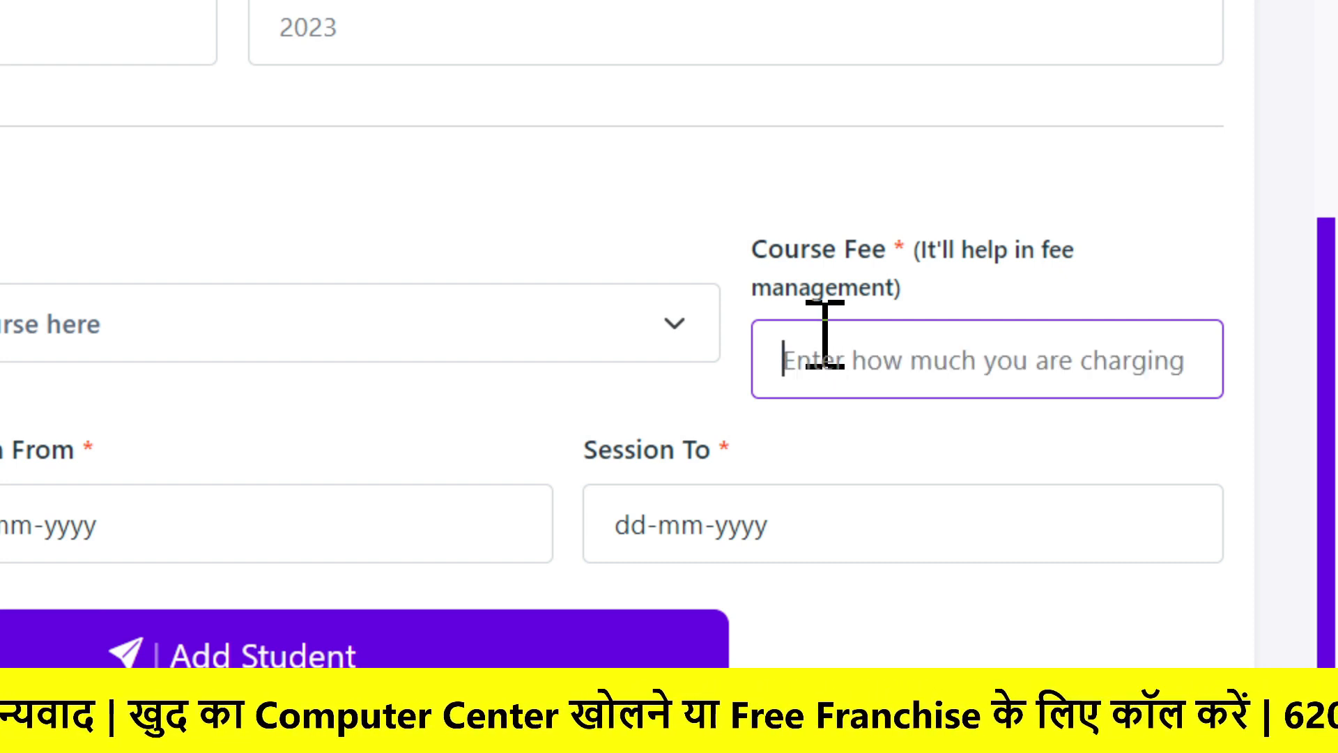
{"action": "left_click", "coordinate": [1039, 416]}
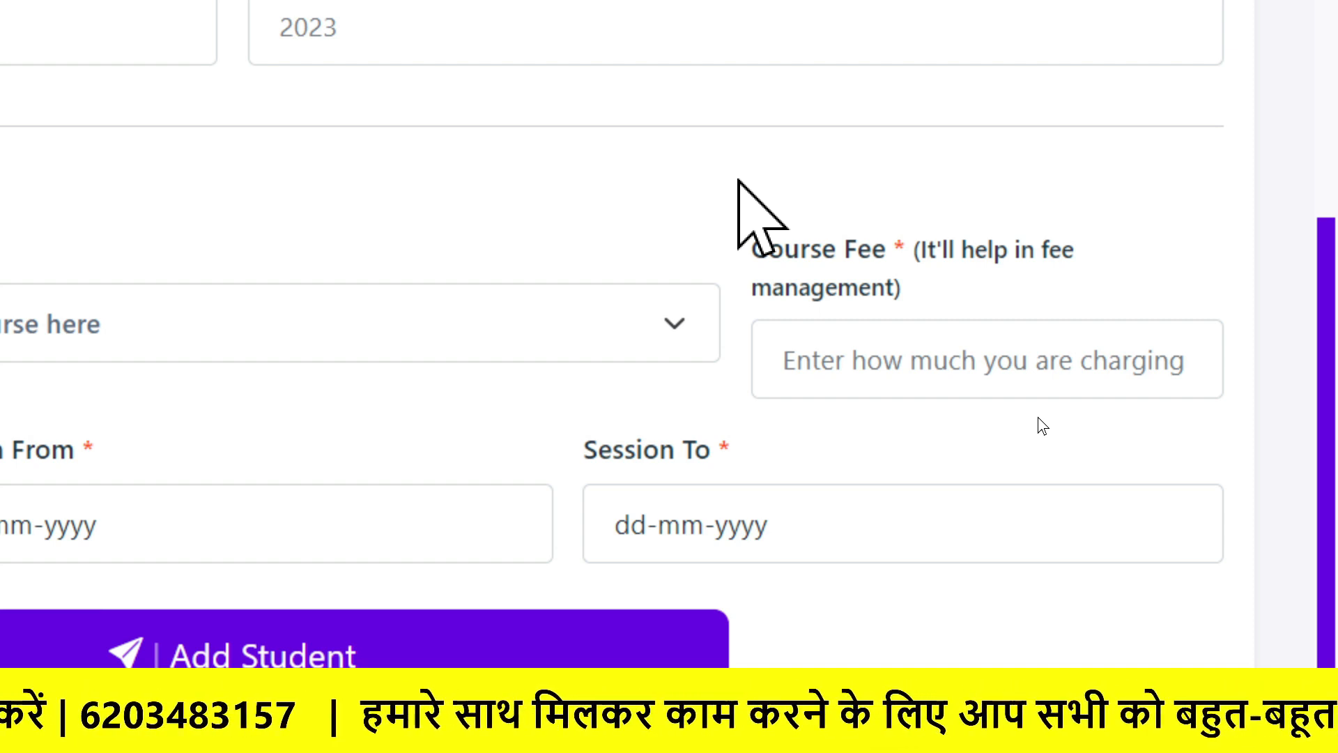
{"action": "left_click", "coordinate": [920, 359]}
{"action": "type", "text": "2000"}
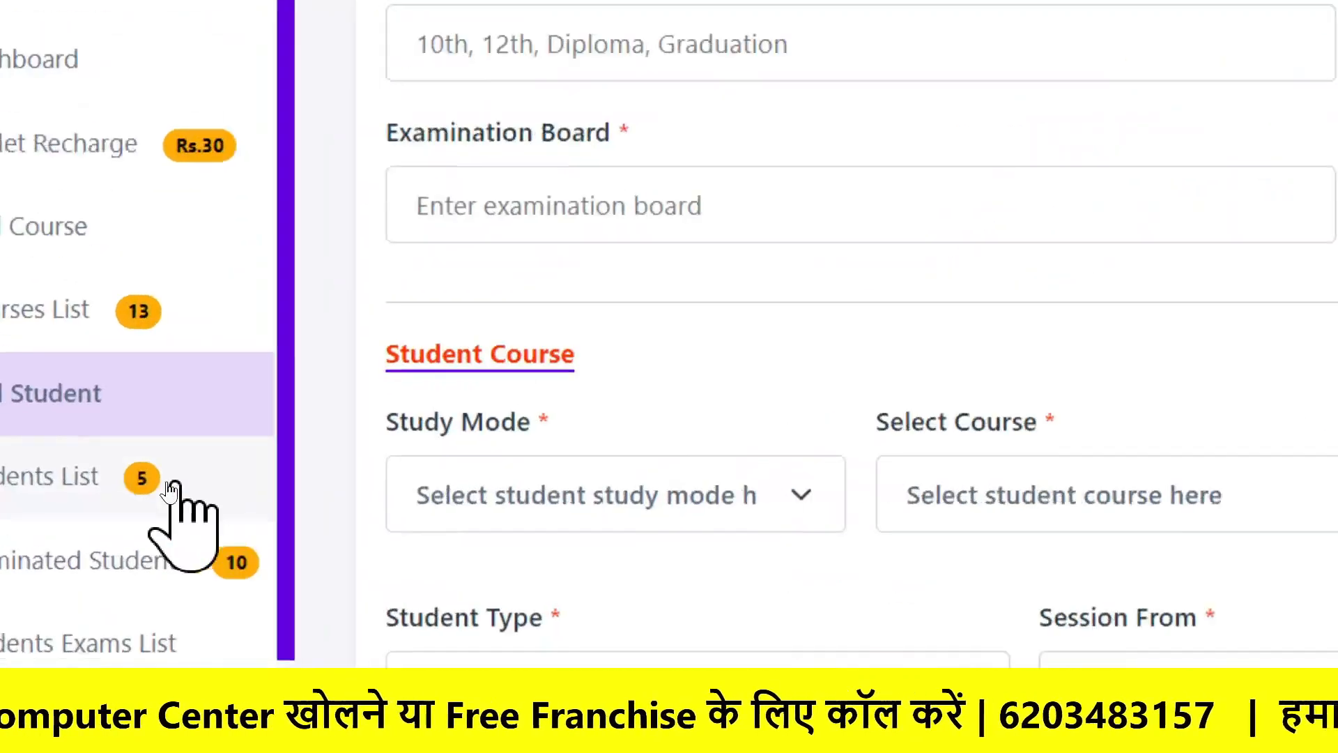
Review the first listed student's payment record in the Fee Manager of the students list, and close it
{"action": "left_click", "coordinate": [42, 476]}
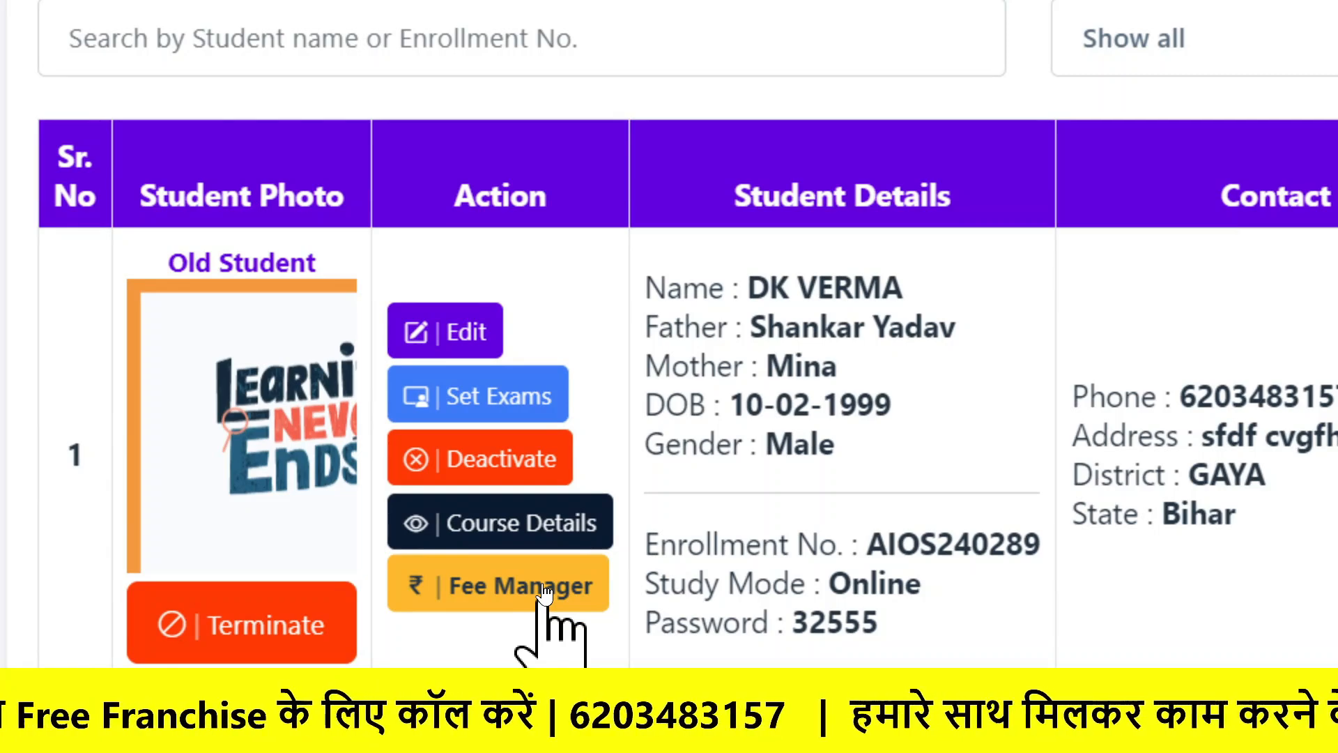
{"action": "left_click", "coordinate": [542, 587]}
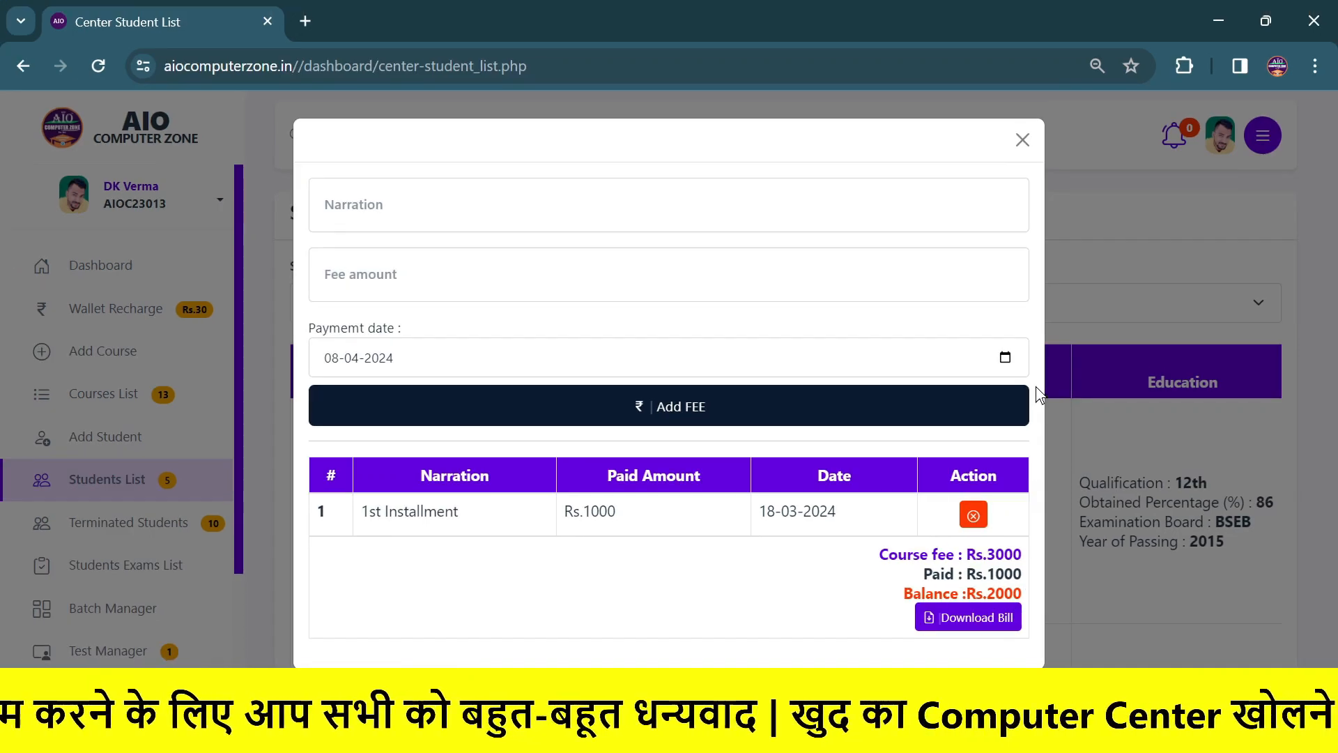
{"action": "left_click", "coordinate": [1033, 143]}
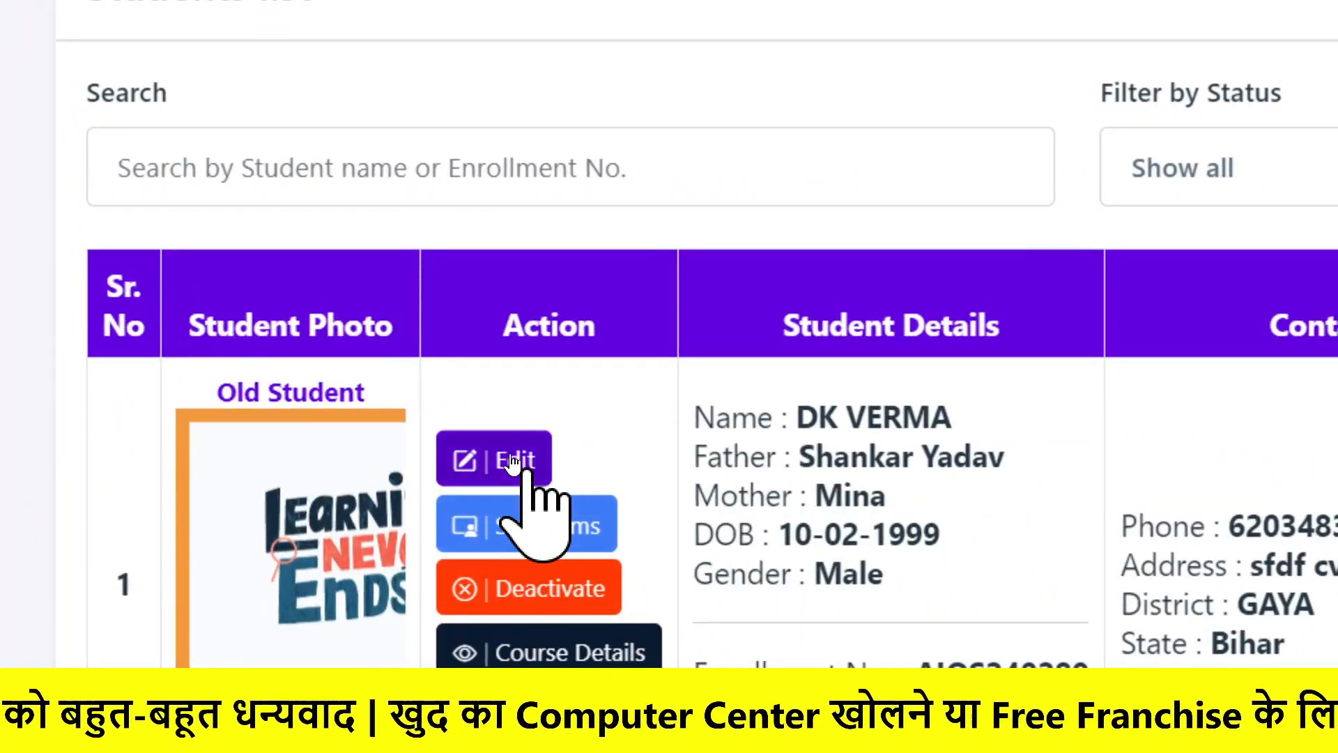
Edit the first listed student's details, setting the course fee to 6000, and update the student
{"action": "left_click", "coordinate": [512, 459]}
{"action": "scroll", "coordinate": [589, 424], "scroll_direction": "down", "scroll_amount": 4}
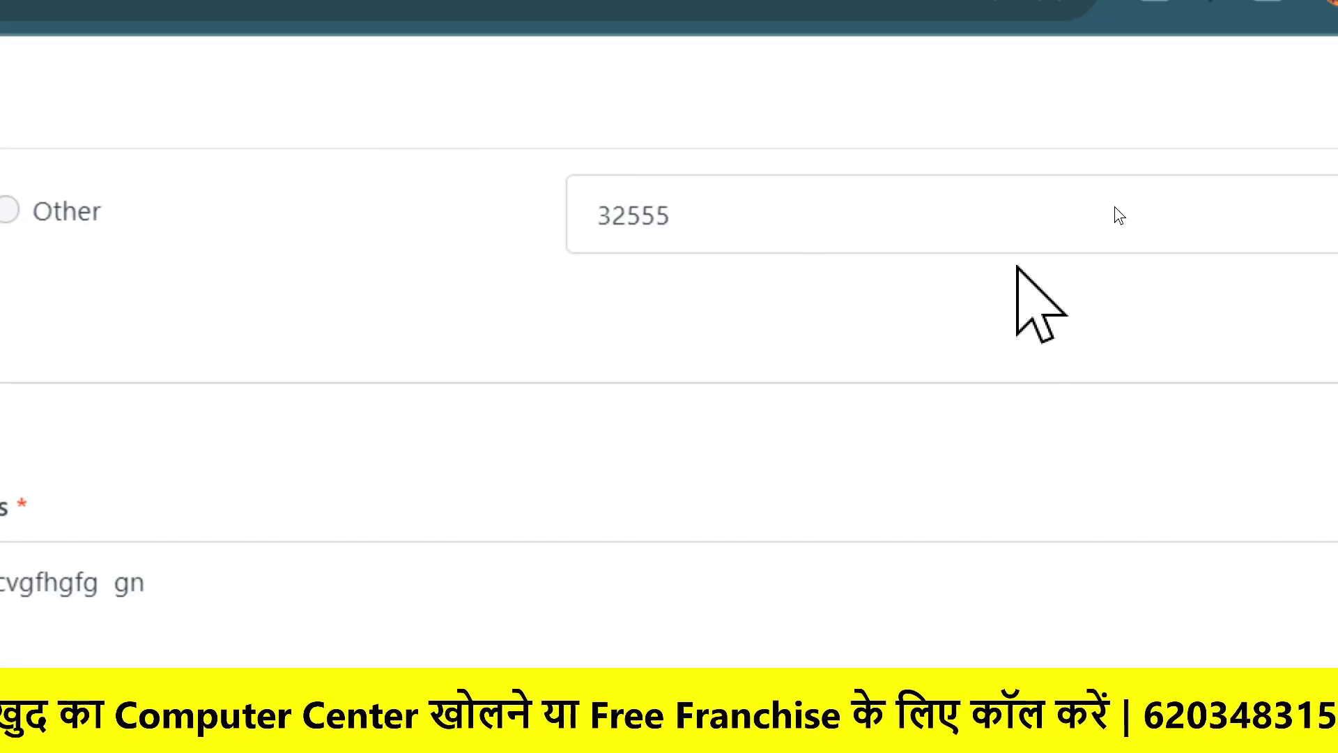
{"action": "scroll", "coordinate": [981, 257], "scroll_direction": "up", "scroll_amount": 2}
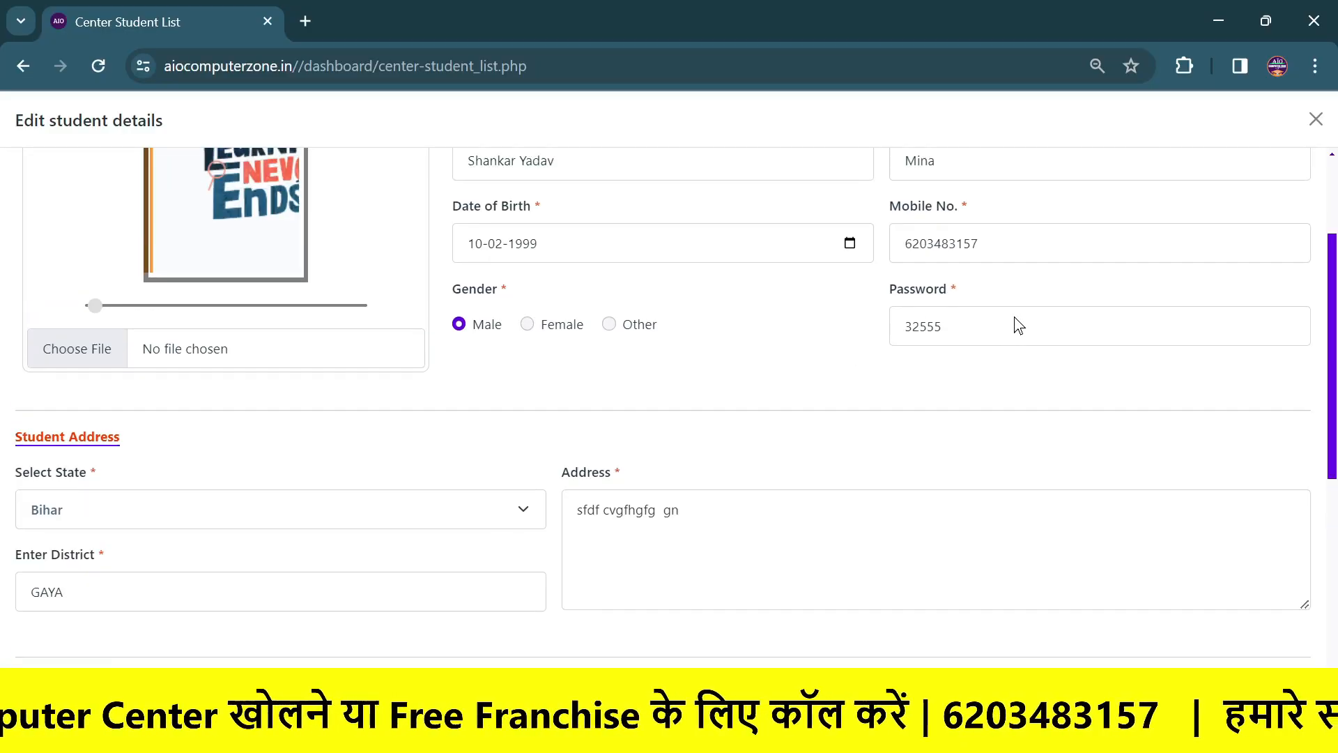
{"action": "scroll", "coordinate": [1014, 328], "scroll_direction": "down", "scroll_amount": 6}
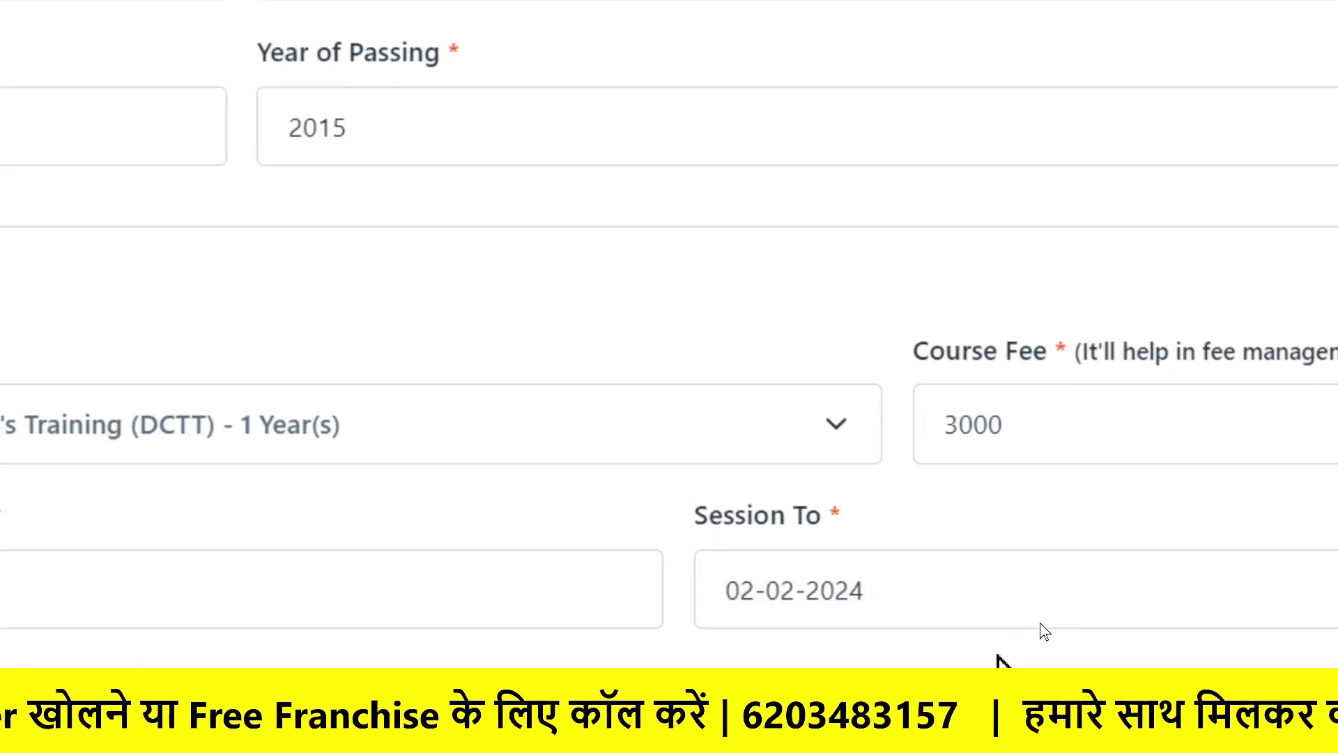
{"action": "double_click", "coordinate": [1092, 516]}
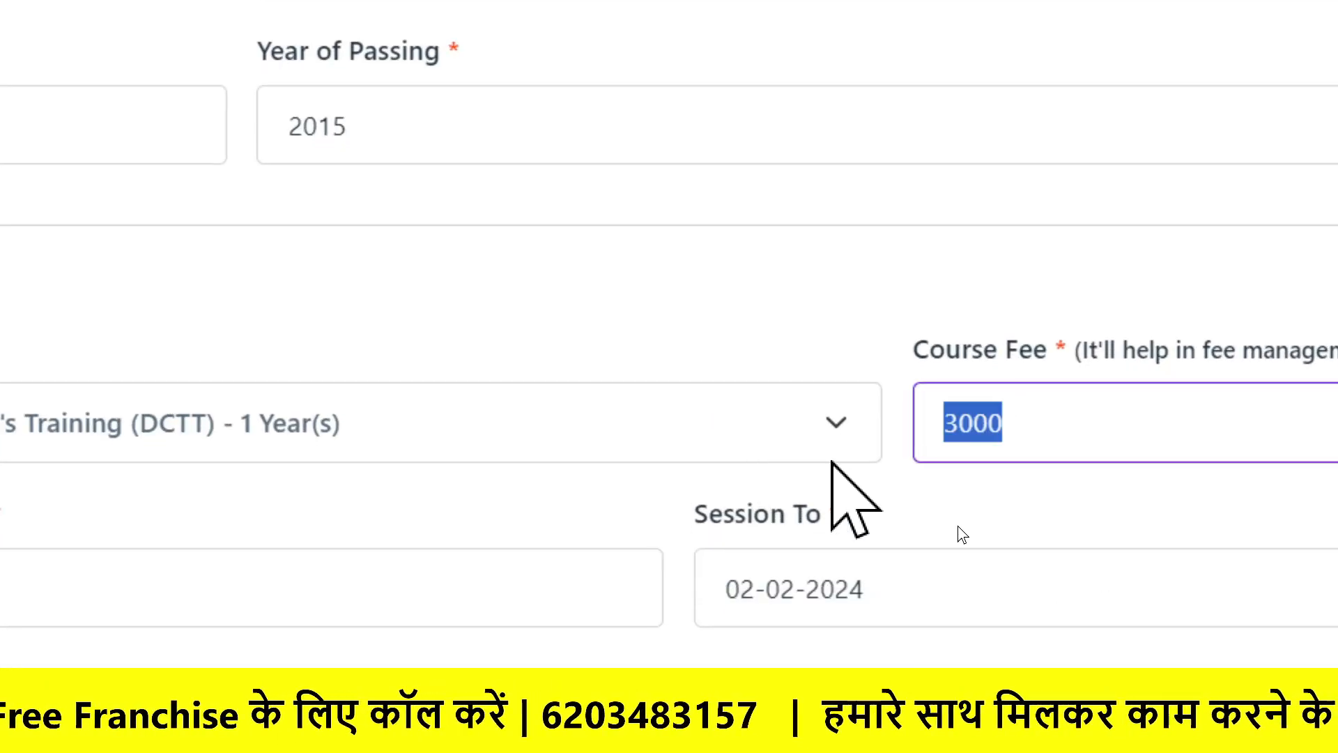
{"action": "key", "text": "BackSpace"}
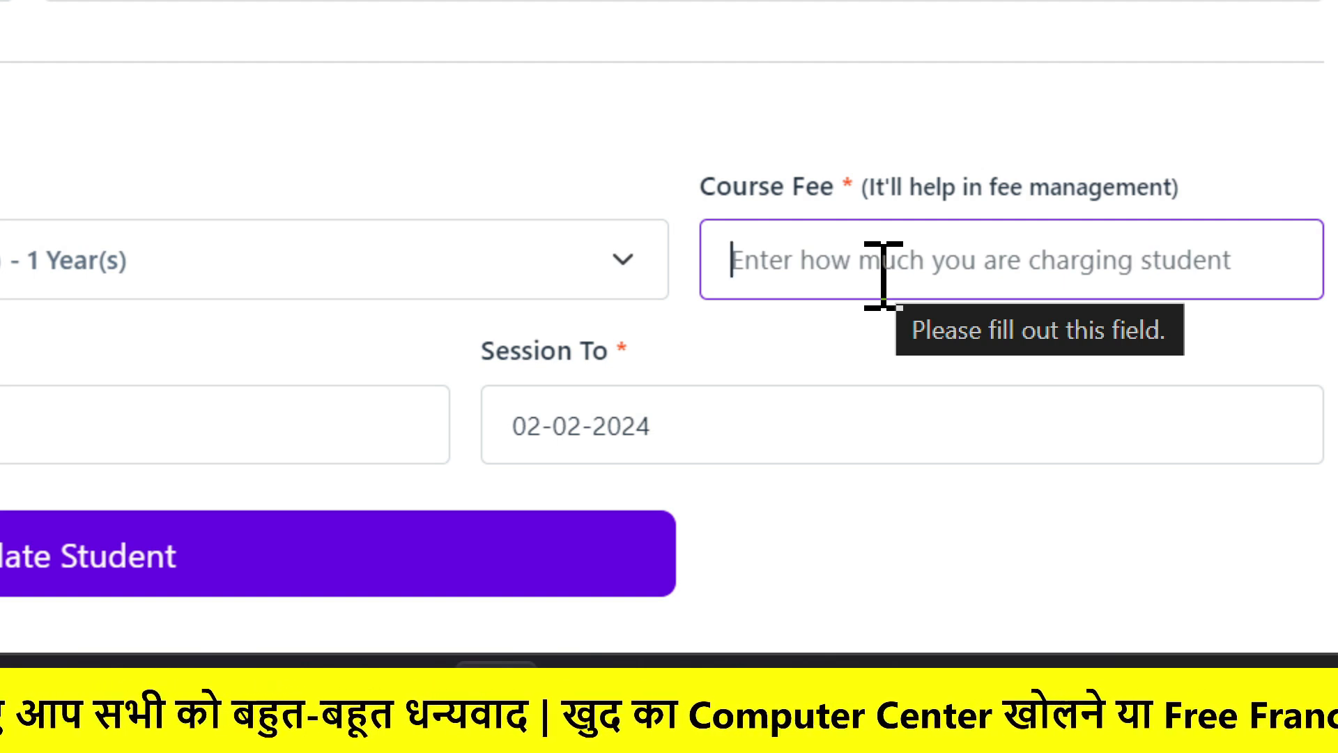
{"action": "type", "text": "6000"}
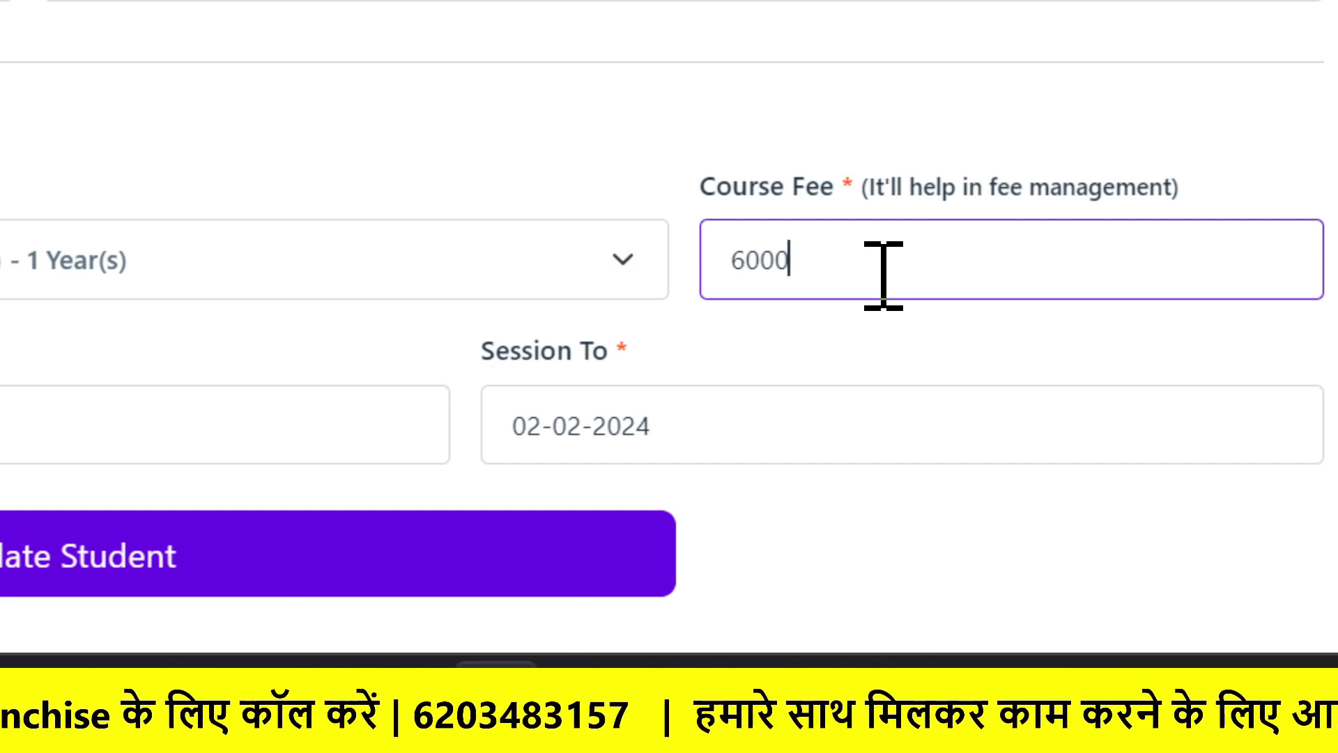
{"action": "left_click", "coordinate": [240, 579]}
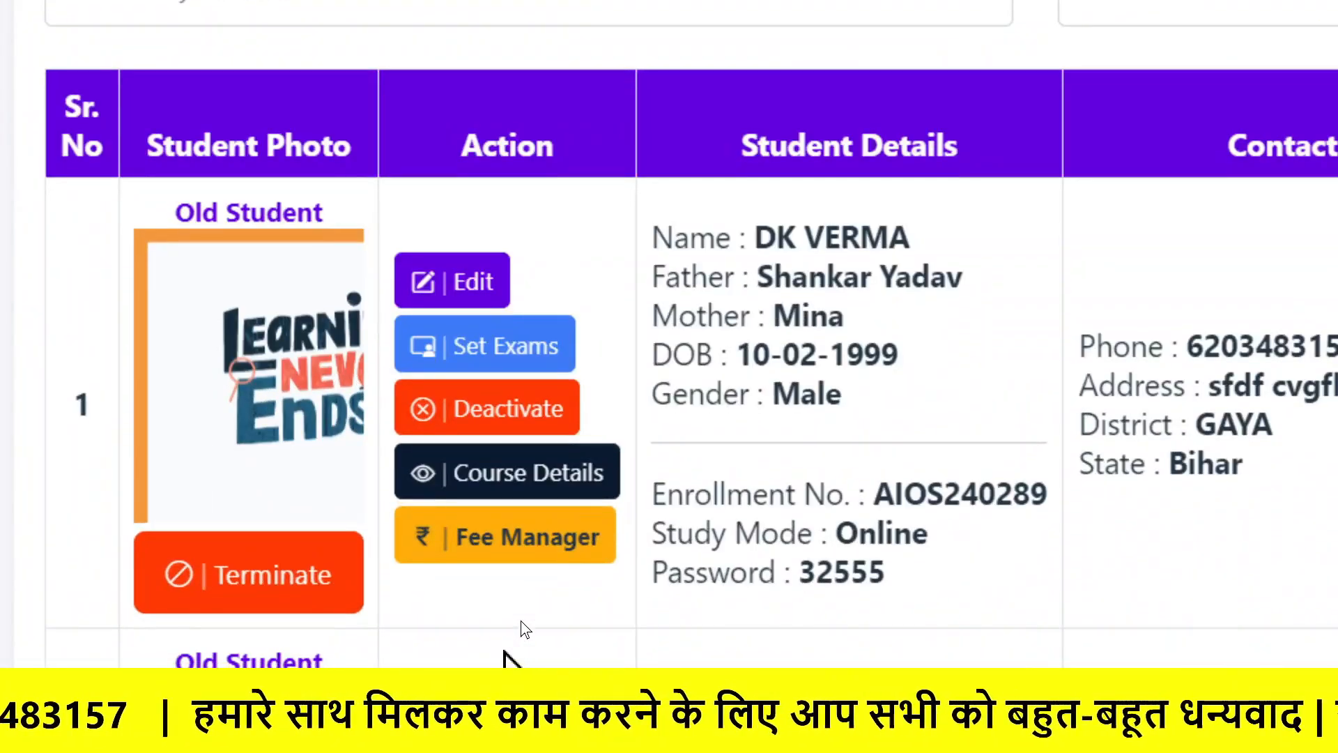
Check the course fee and balance in the edited student's Fee Manager and close it
{"action": "left_click", "coordinate": [530, 582]}
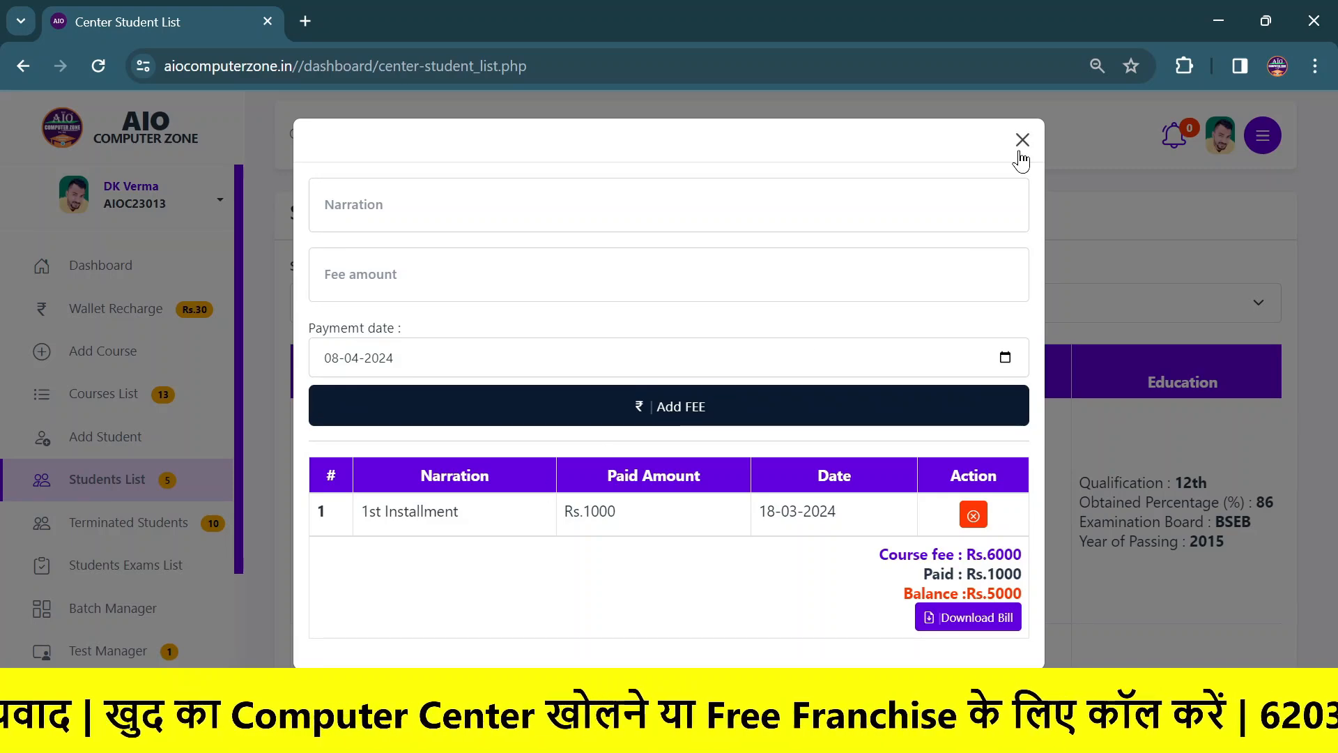
{"action": "left_click", "coordinate": [1023, 140]}
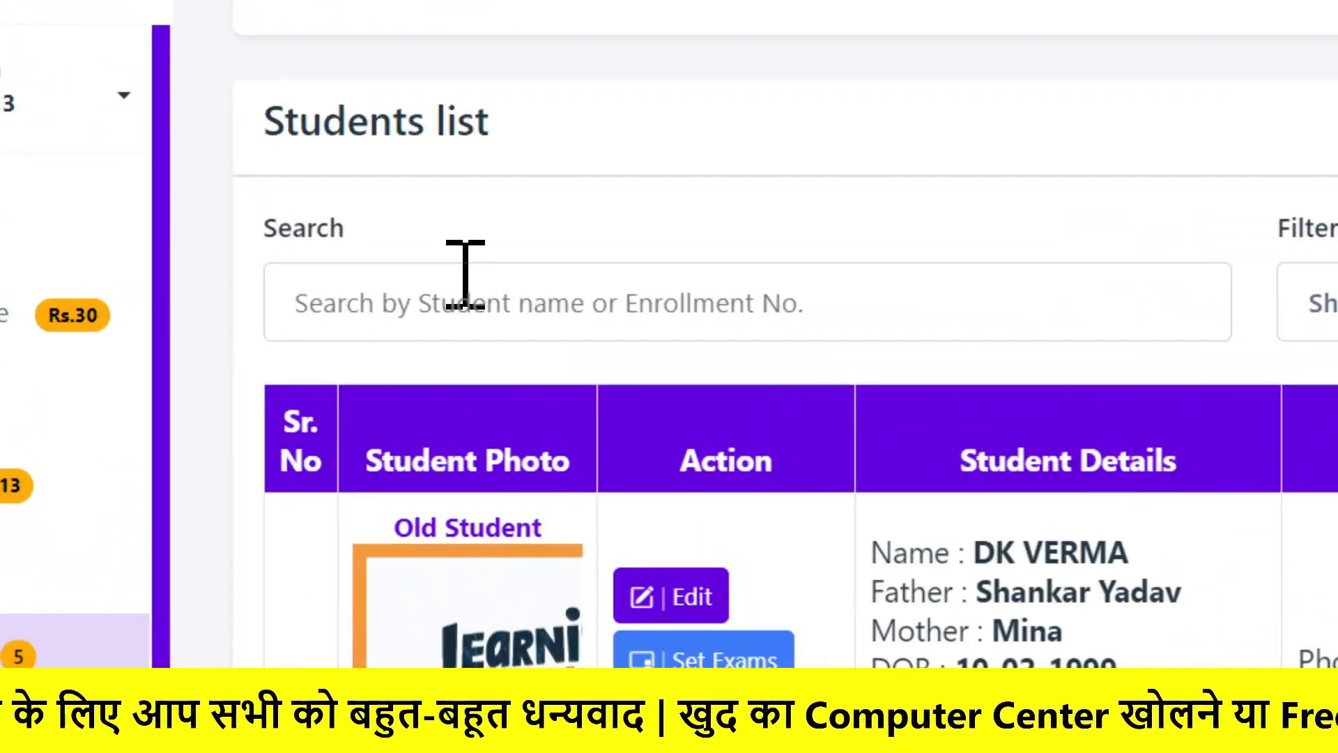
{"action": "left_click", "coordinate": [392, 295]}
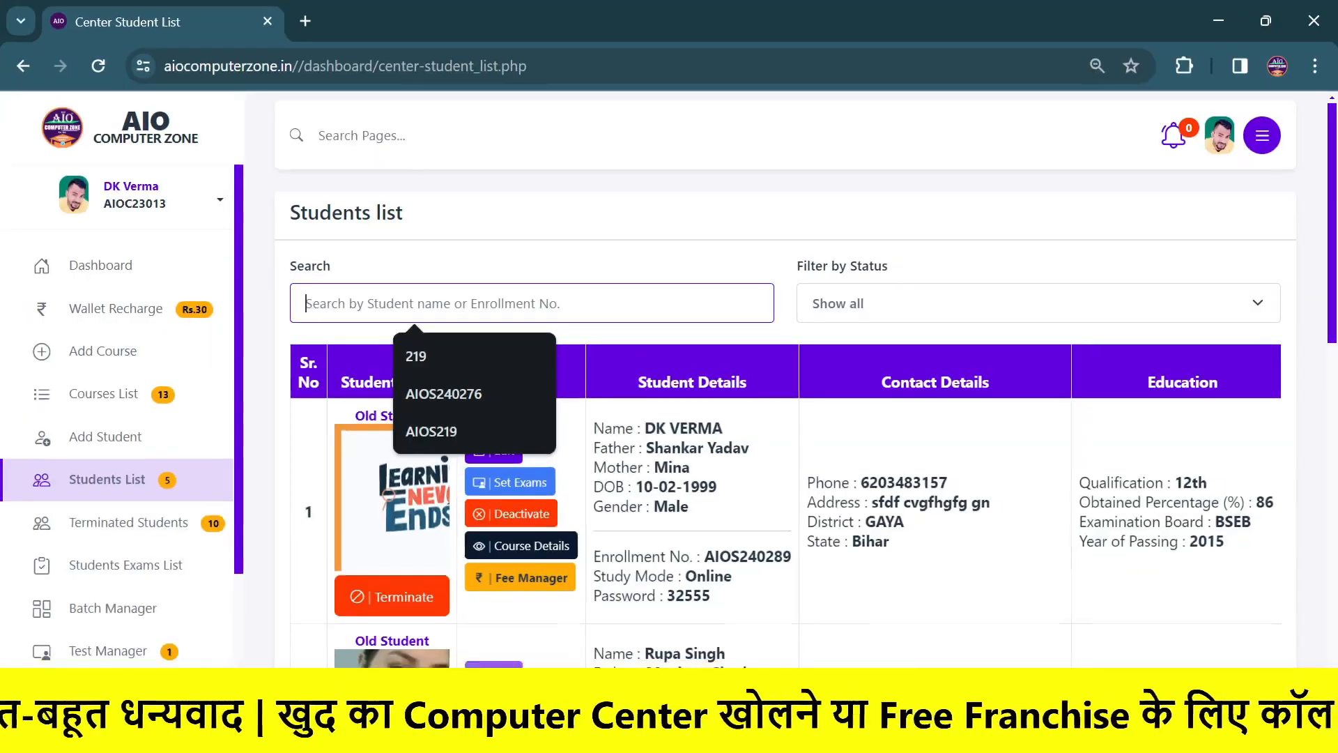
{"action": "left_click", "coordinate": [636, 484]}
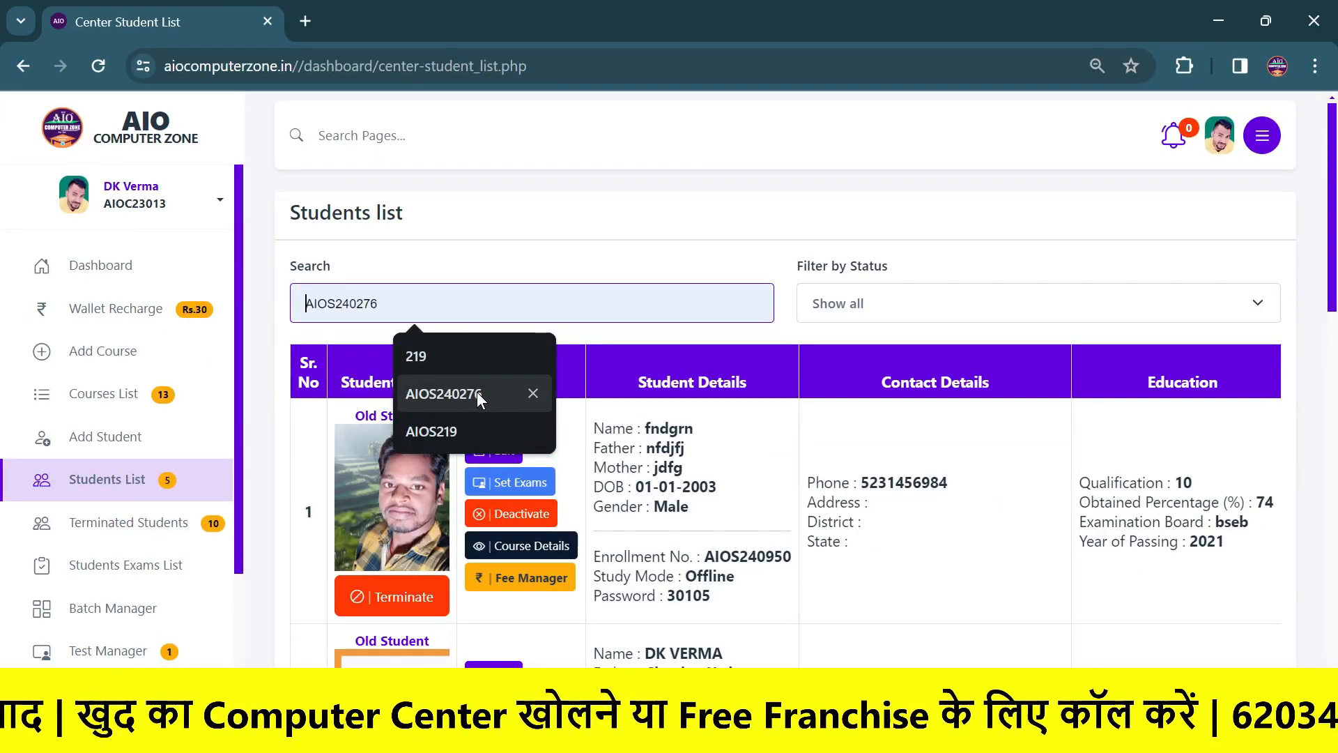
{"action": "left_click", "coordinate": [805, 210]}
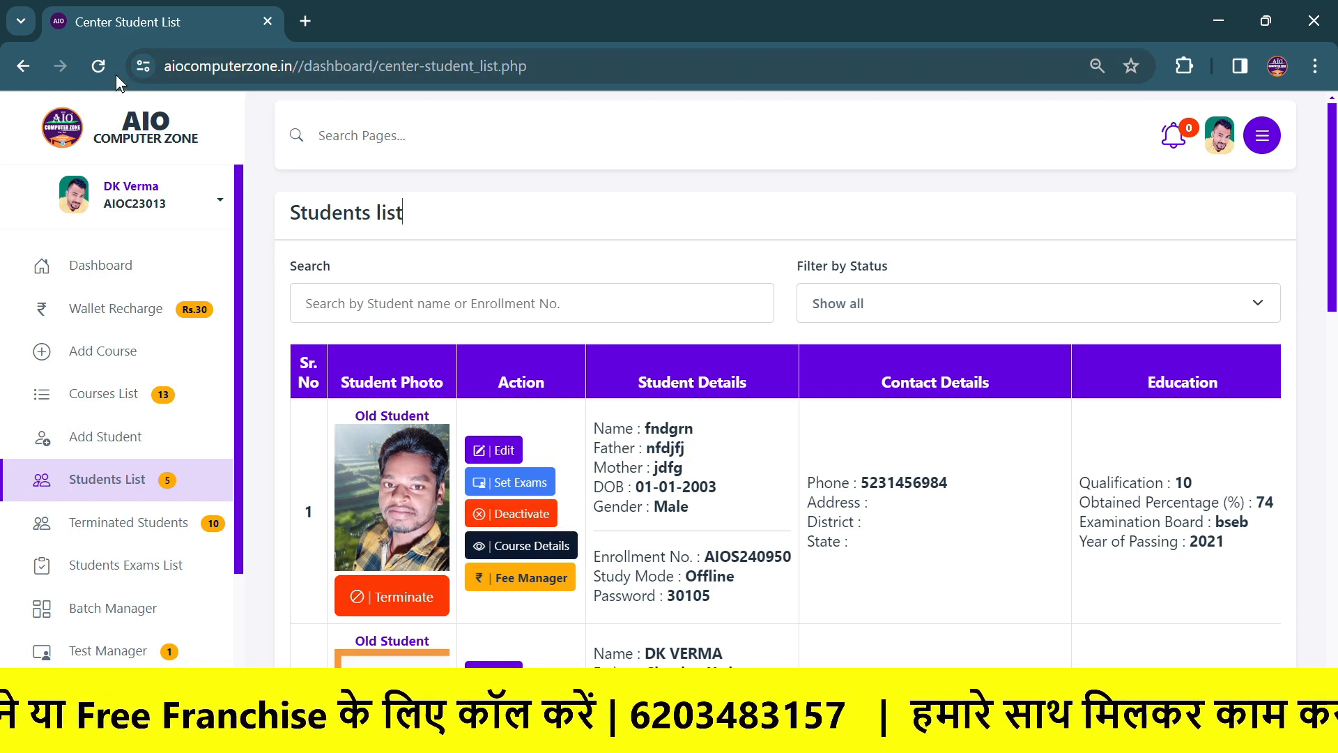
Add a fee payment of 500 with the narration "2nd installment" in the Fee Manager of the second listed student
{"action": "scroll", "coordinate": [513, 488], "scroll_direction": "down", "scroll_amount": 5}
{"action": "left_click", "coordinate": [529, 490]}
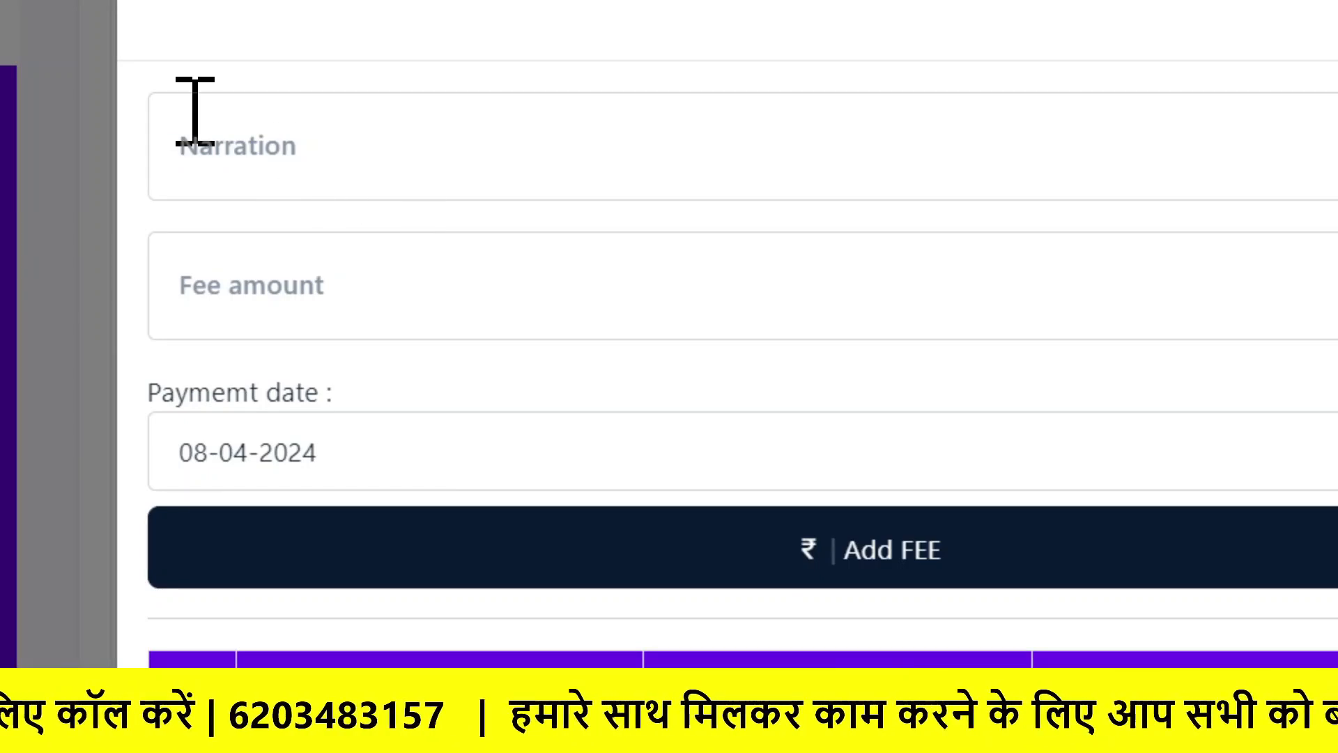
{"action": "left_click", "coordinate": [255, 167]}
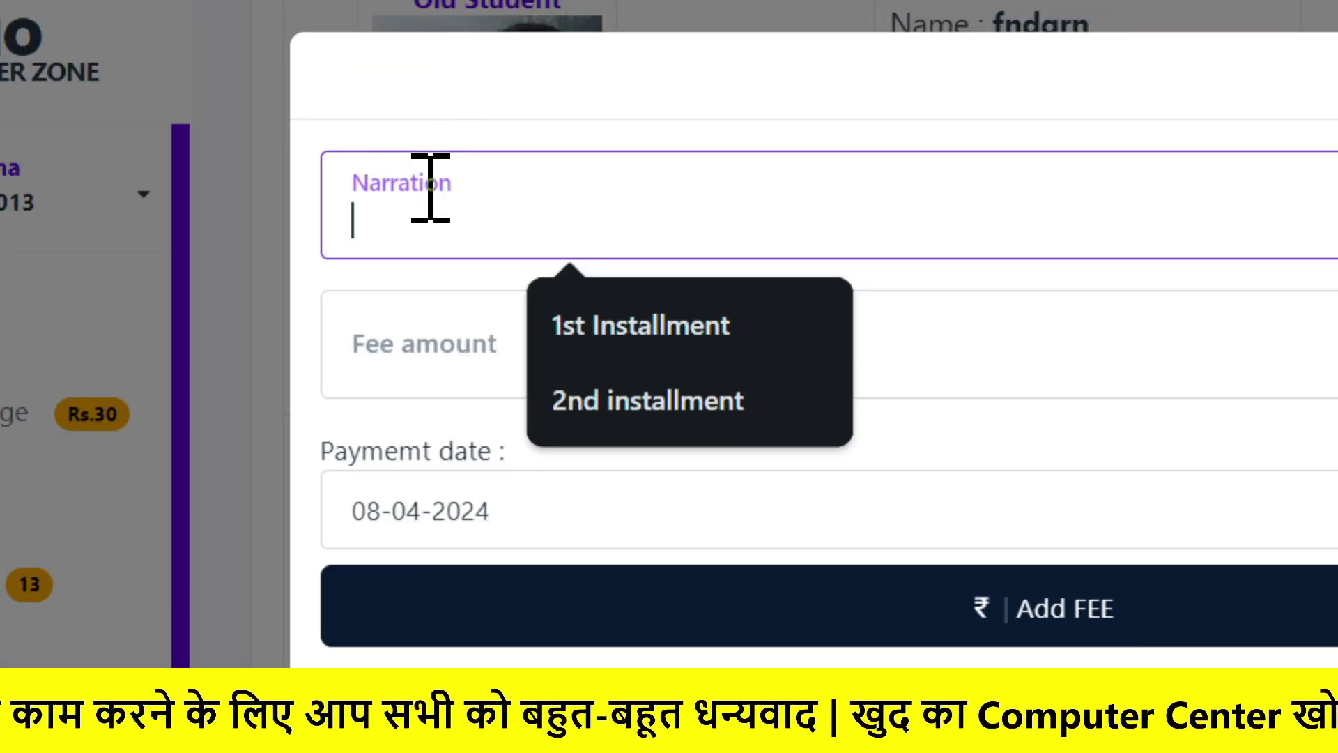
{"action": "type", "text": "2nd"}
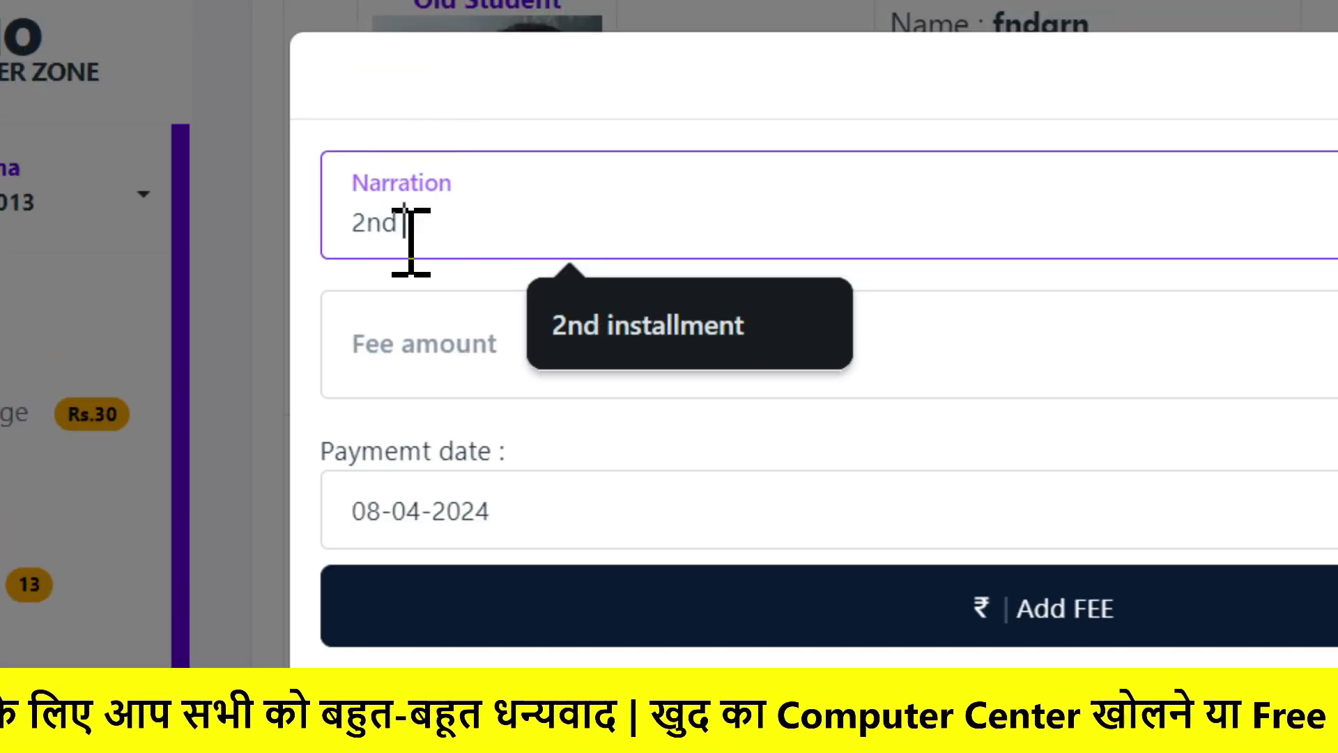
{"action": "type", "text": " installment"}
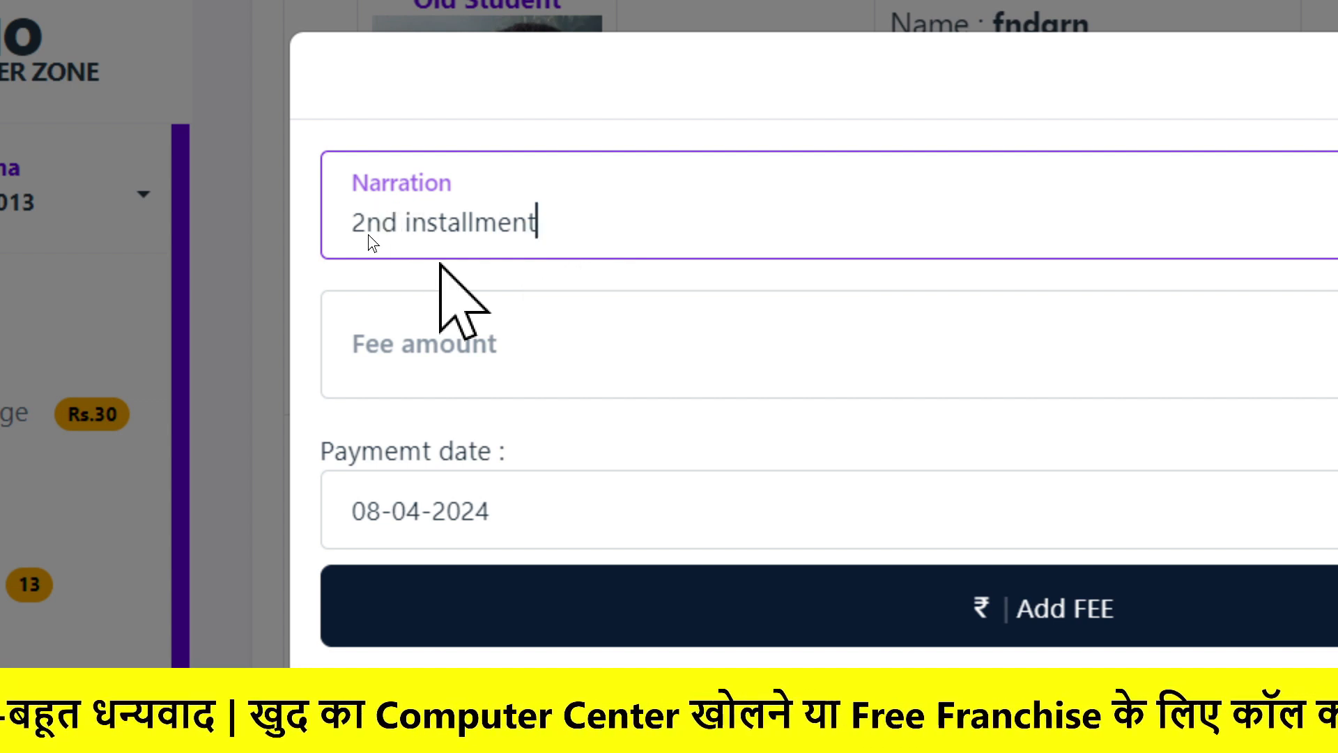
{"action": "left_click", "coordinate": [563, 375]}
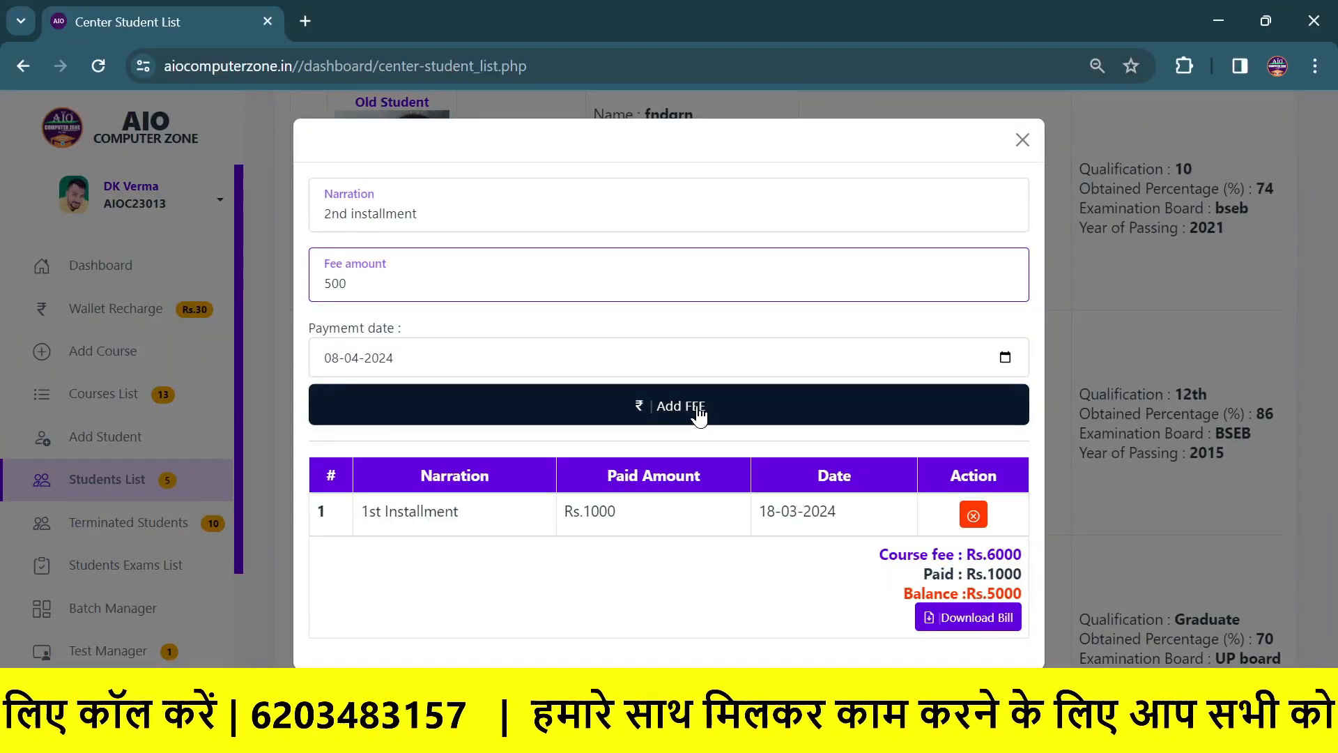
{"action": "left_click", "coordinate": [938, 607]}
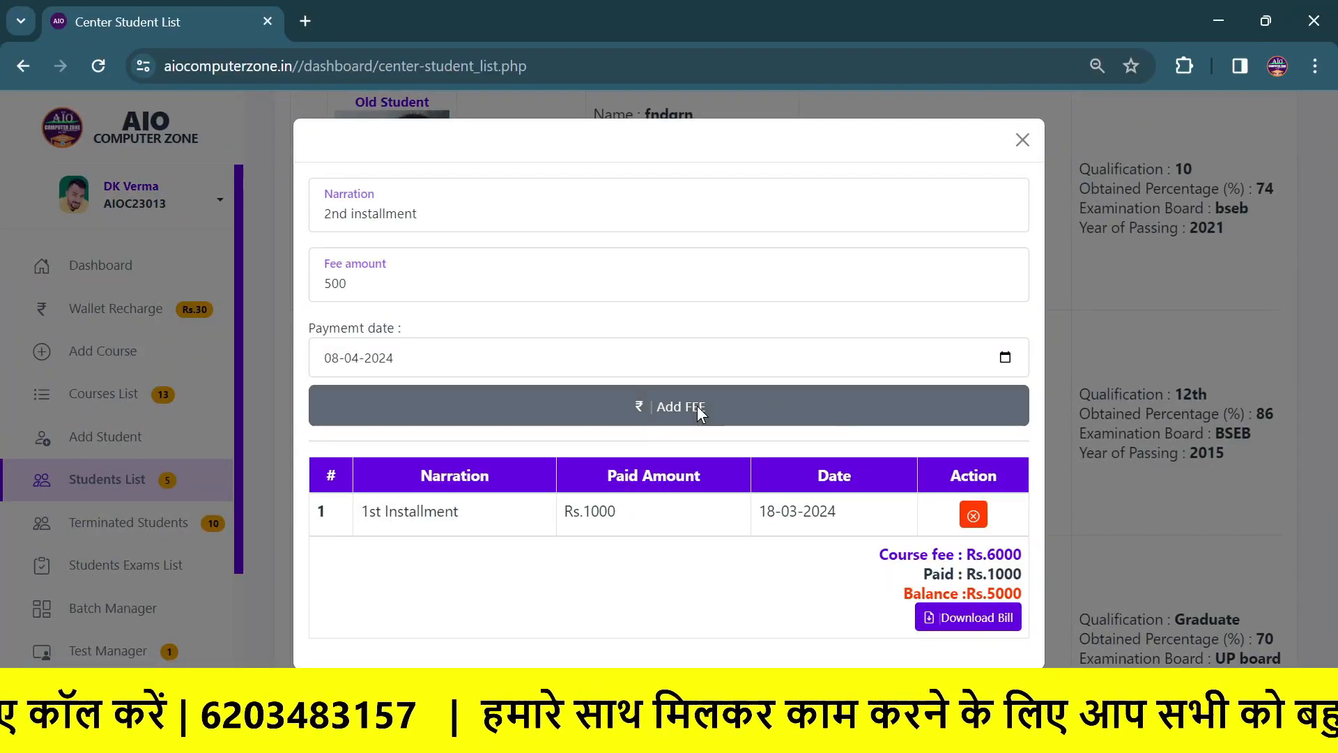